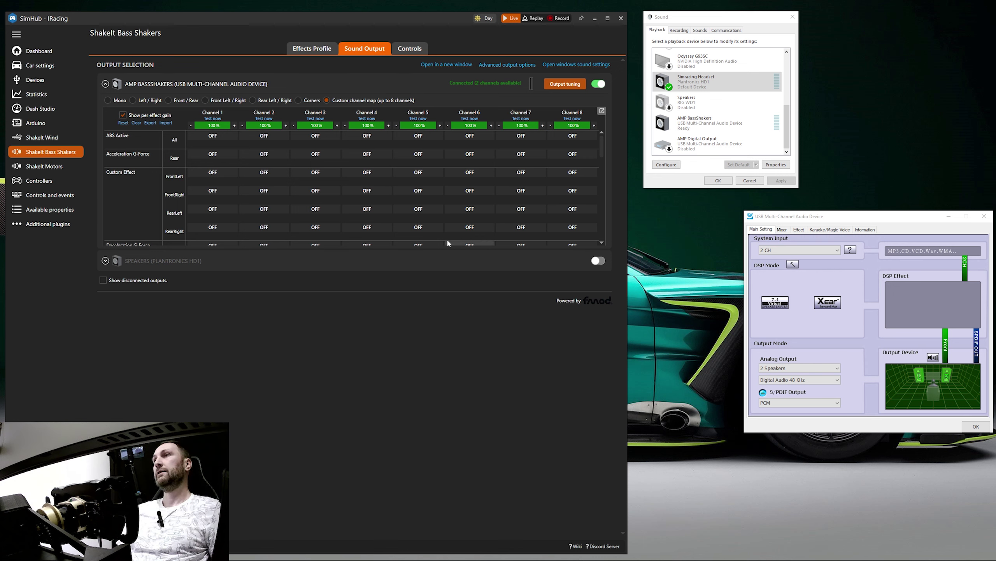
# - Examine the speaker configuration of the AMP BassShakers playback device in the Windows Sound settings, and close it without changes
pyautogui.click(828, 218)
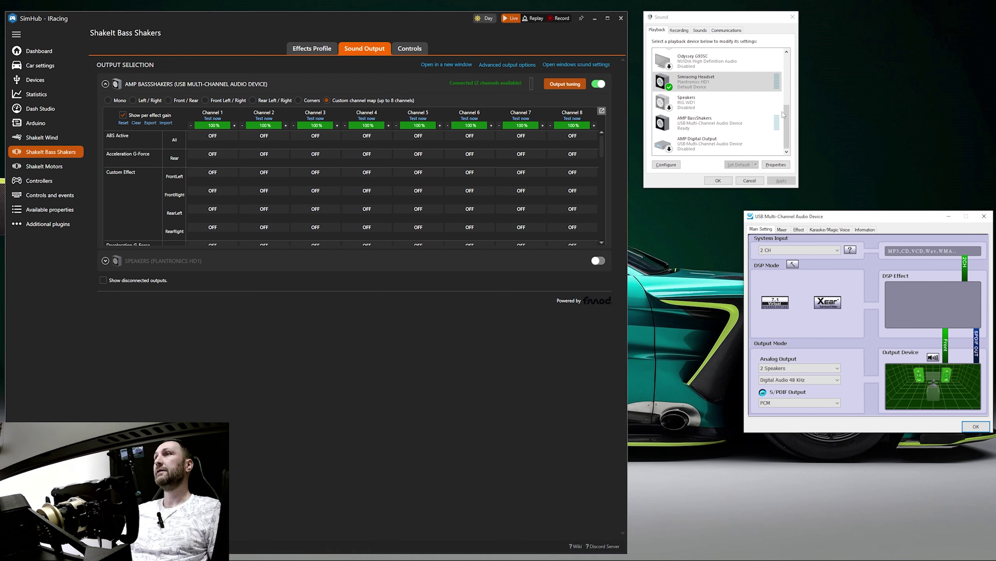
pyautogui.click(717, 144)
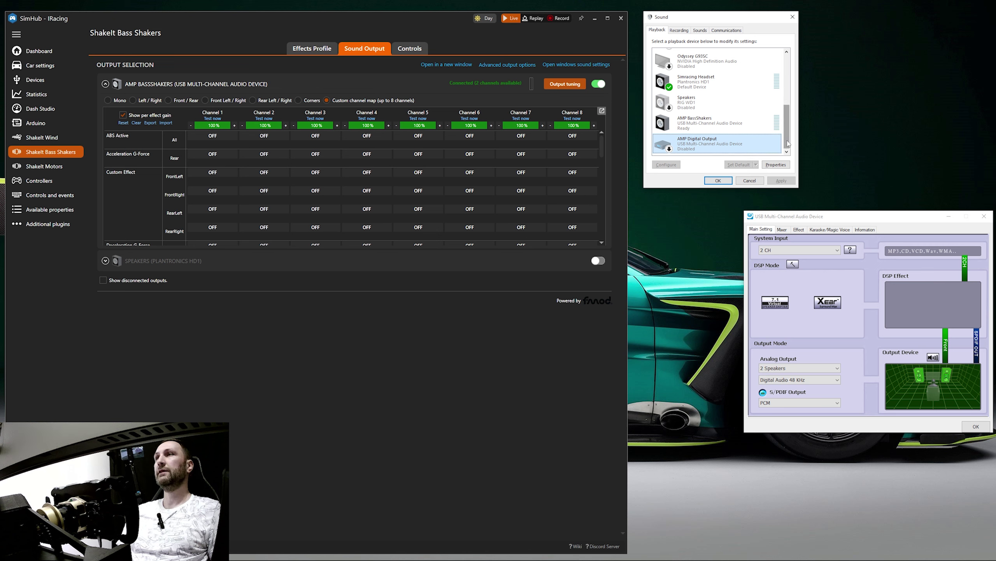
pyautogui.click(705, 127)
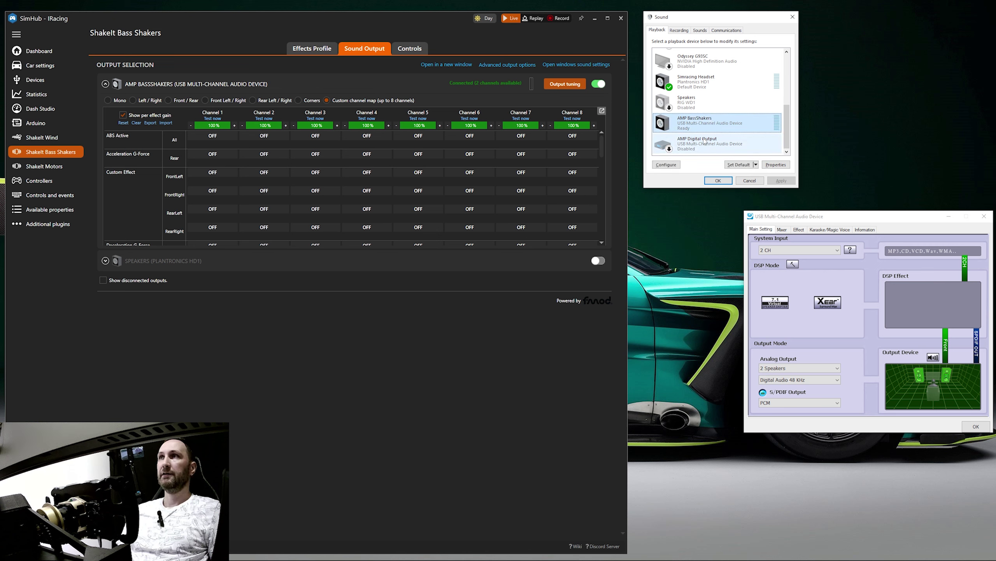
pyautogui.click(706, 145)
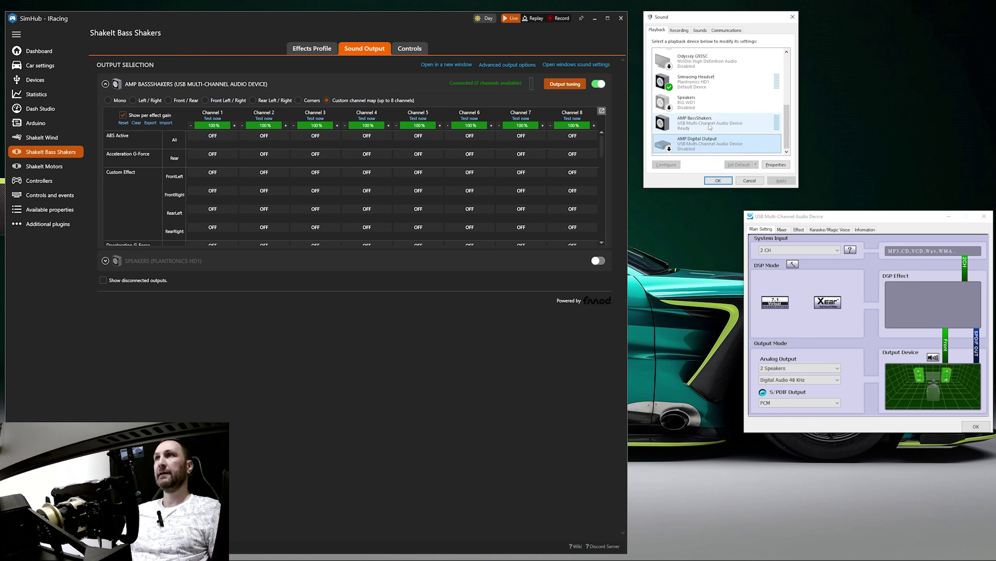
pyautogui.click(710, 126)
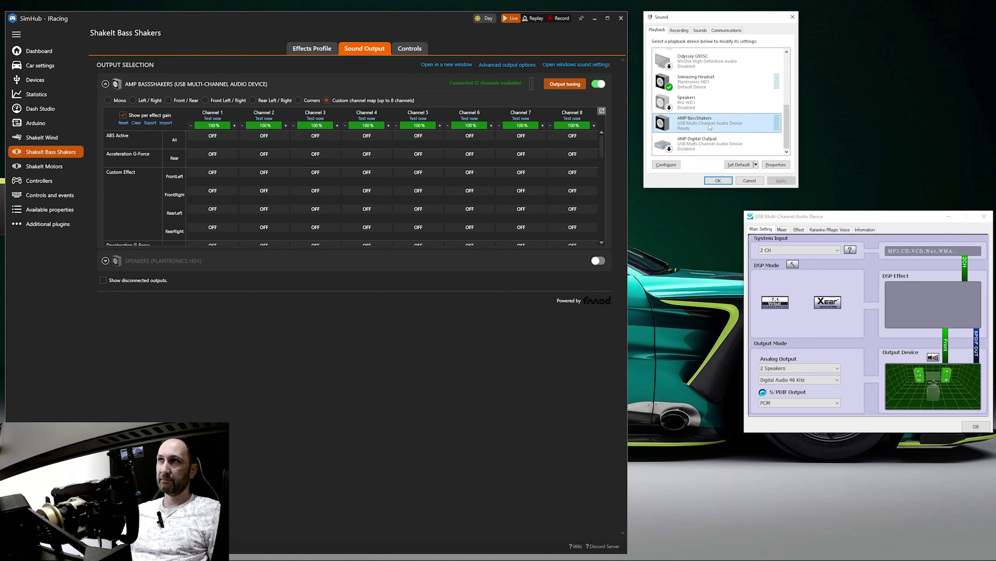
pyautogui.click(721, 142)
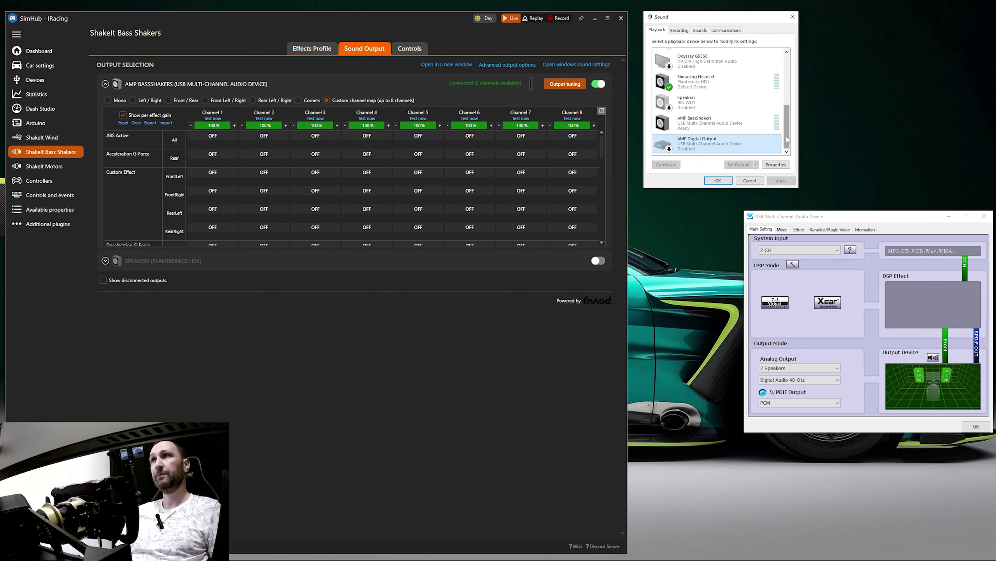
pyautogui.click(704, 132)
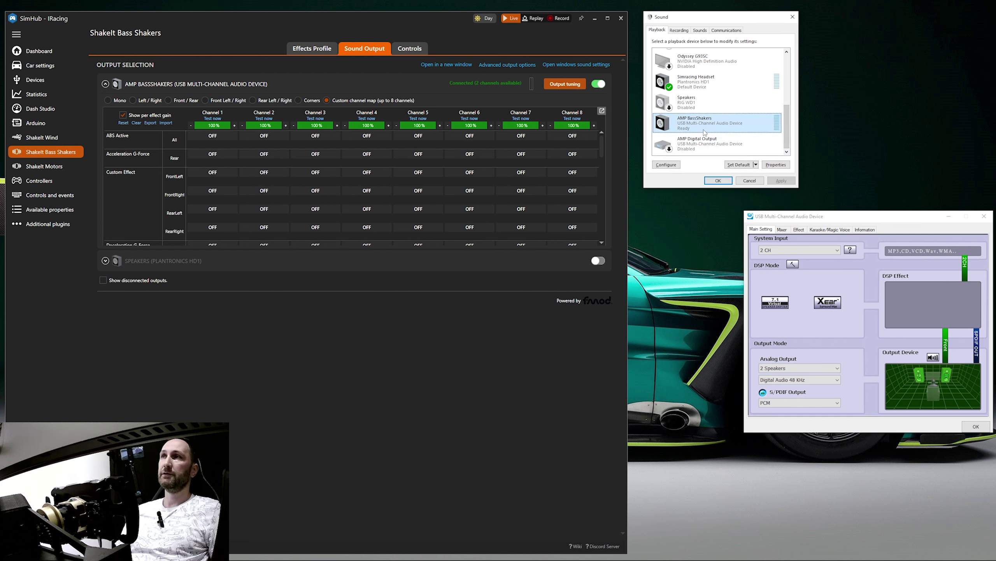
pyautogui.click(671, 166)
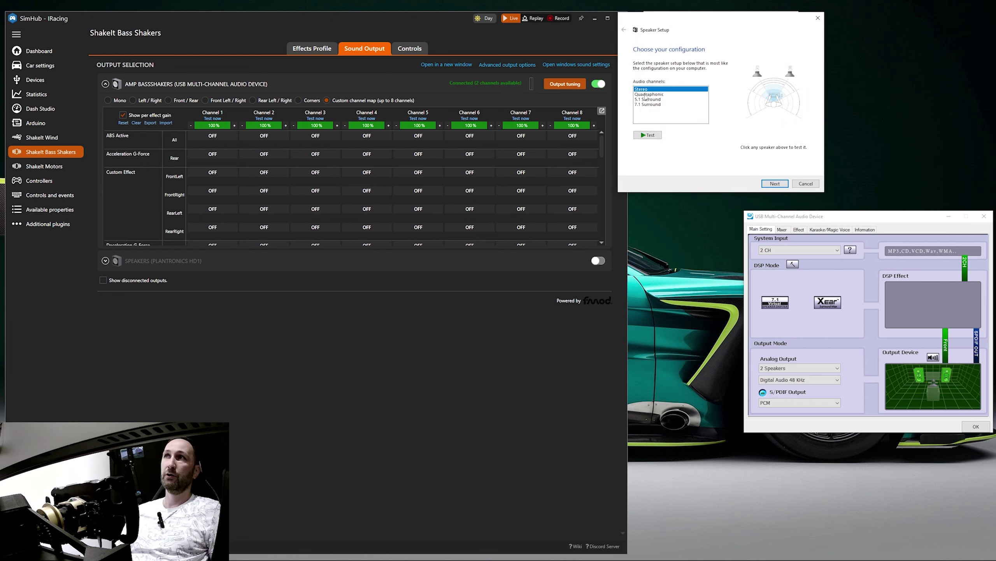
pyautogui.click(805, 184)
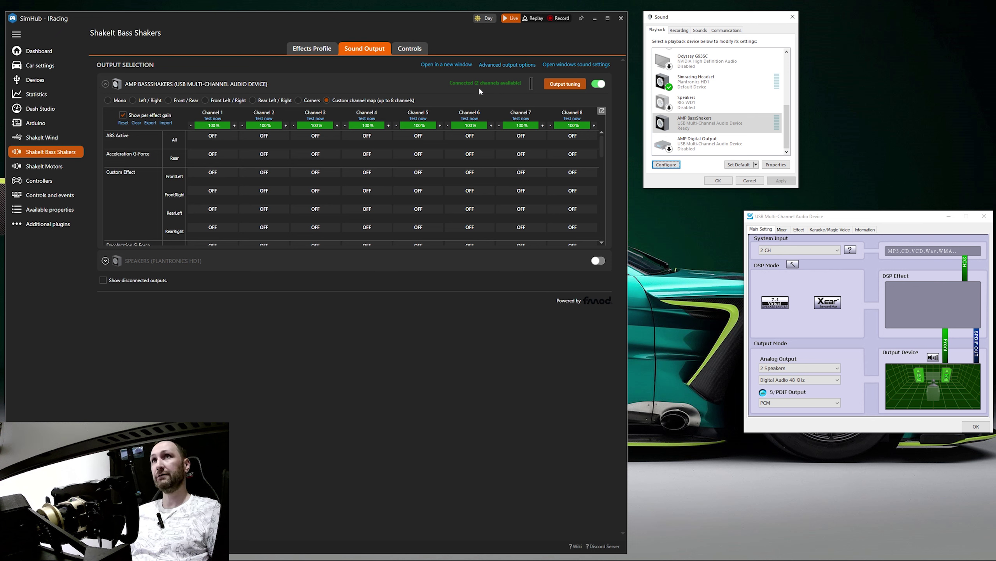
# - Set the USB Multi-Channel Audio Device's system input to 8 CH
pyautogui.click(824, 216)
pyautogui.click(836, 251)
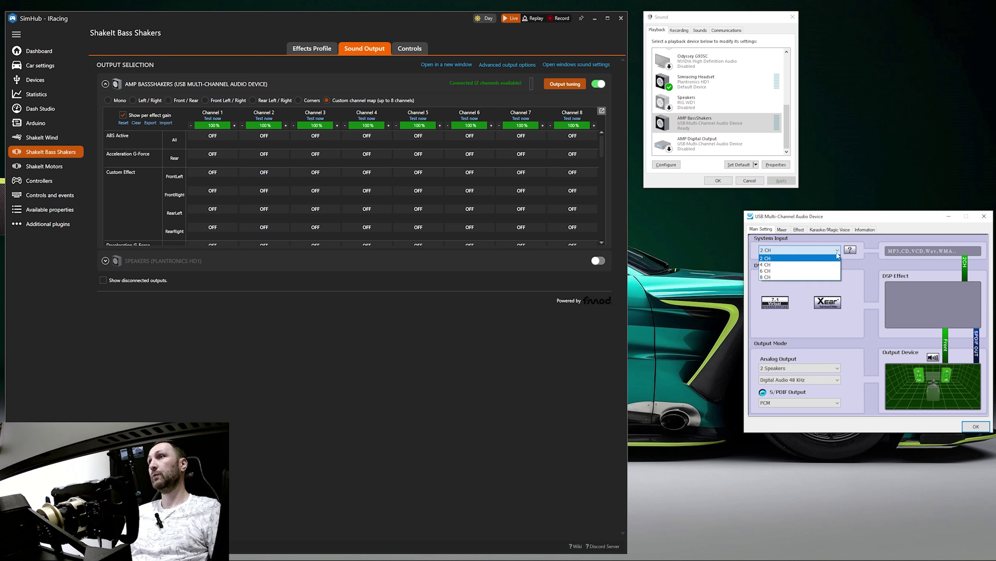
pyautogui.click(783, 277)
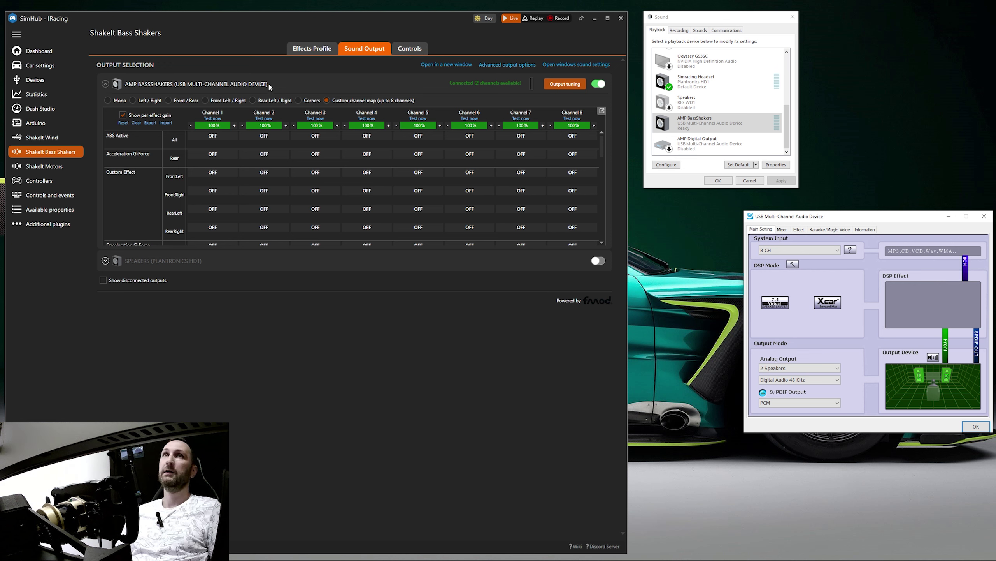
# - Turn the AMP BassShakers output off and on again in SimHub, and test channel 2 in its expanded channel map
pyautogui.click(597, 84)
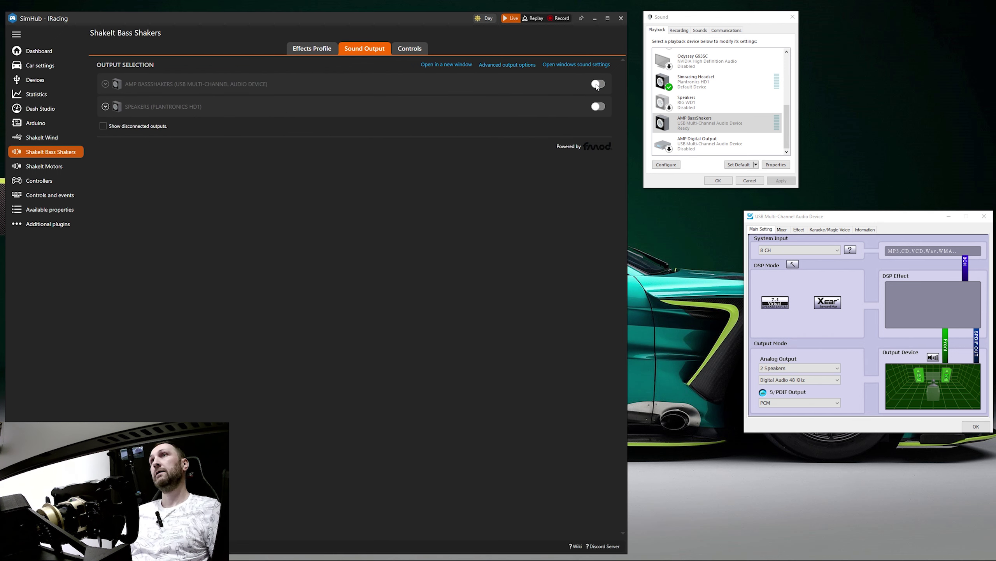
pyautogui.click(597, 85)
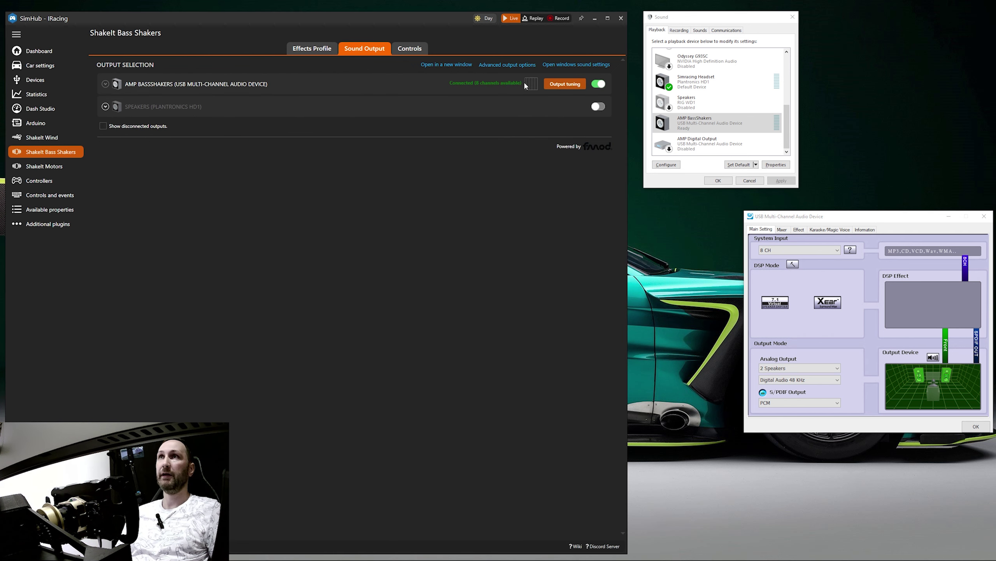
pyautogui.click(105, 84)
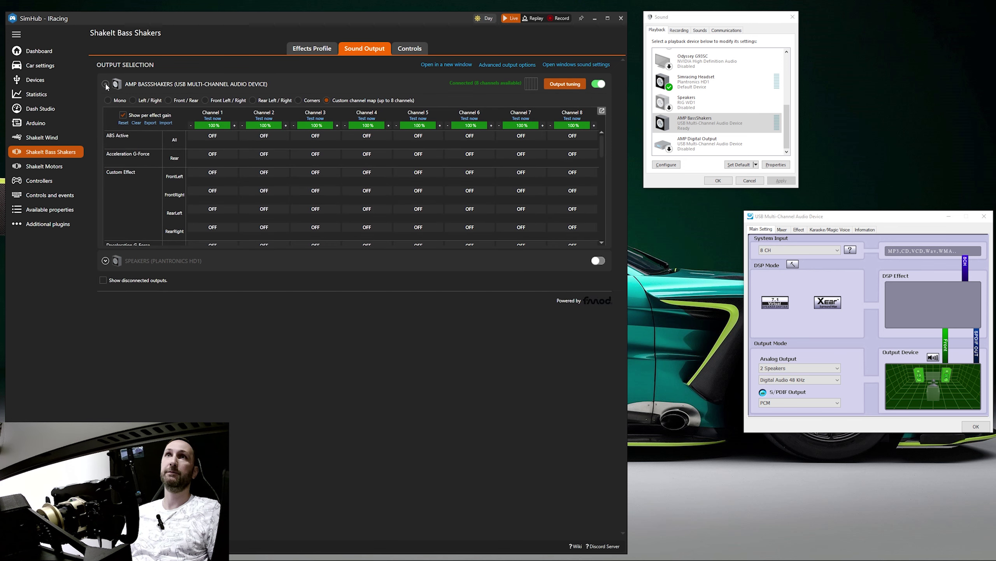
pyautogui.click(270, 120)
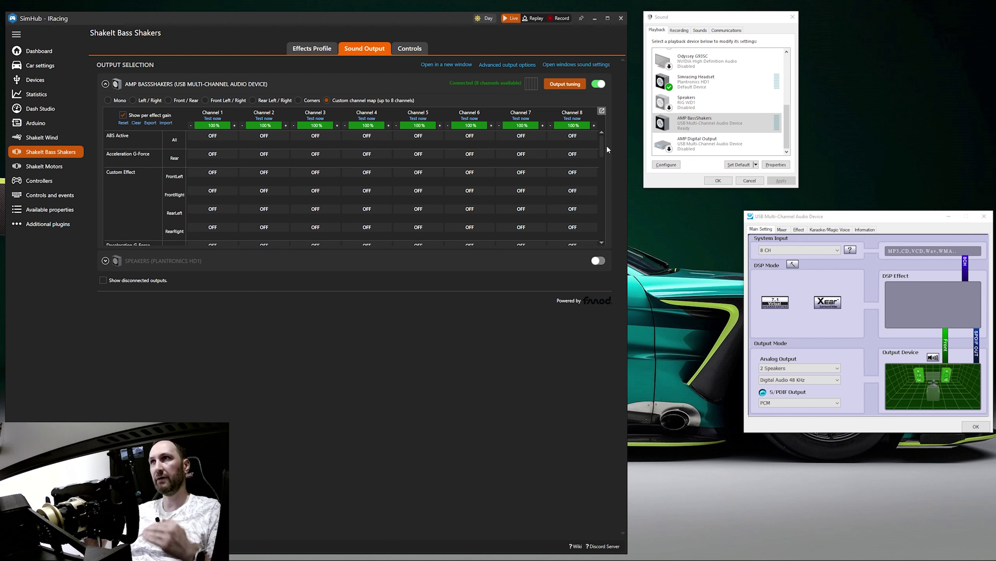
# - Check which audio channel layout the AMP BassShakers speaker setup uses with the 8 CH input, and close it without changes
pyautogui.click(789, 139)
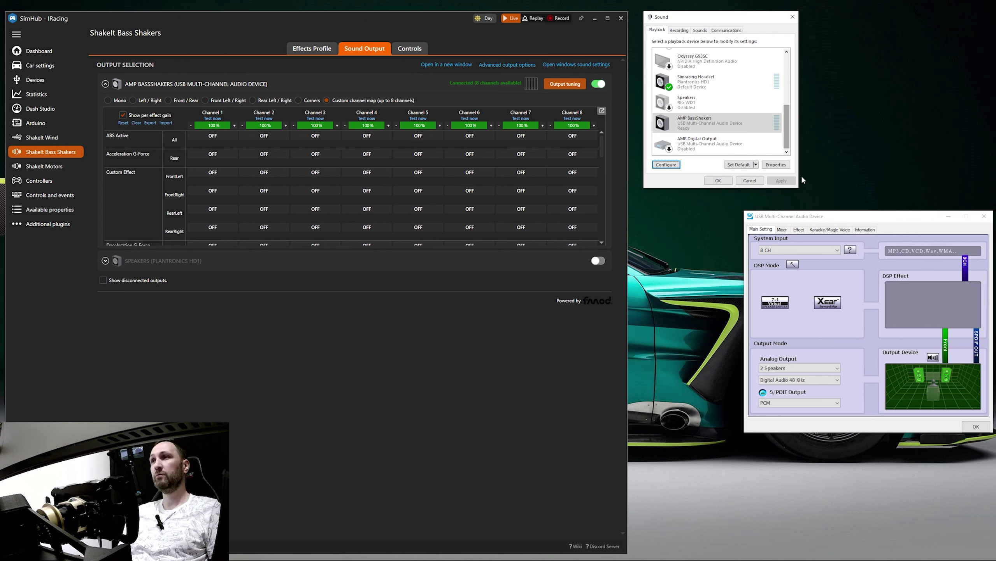
pyautogui.click(833, 221)
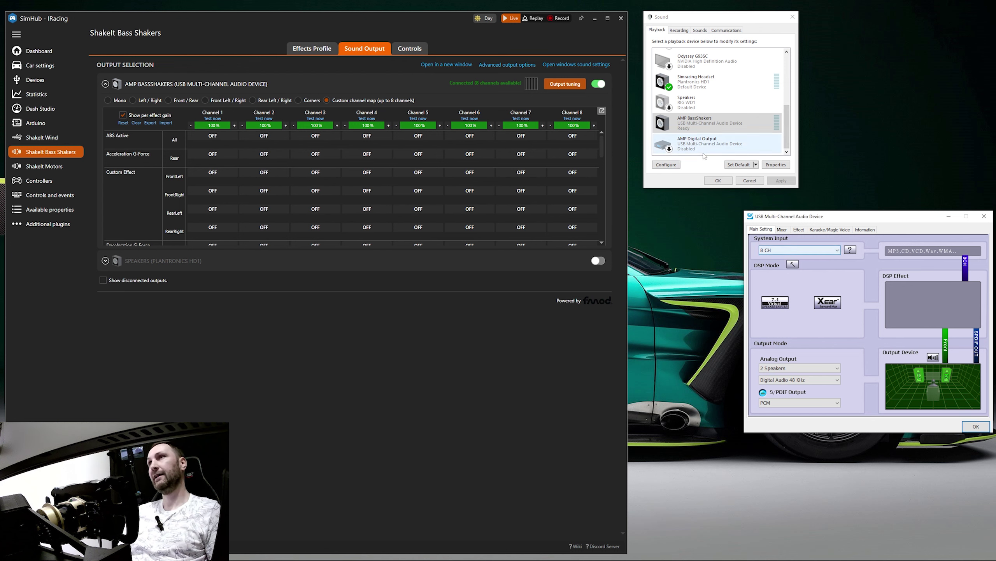
pyautogui.click(672, 165)
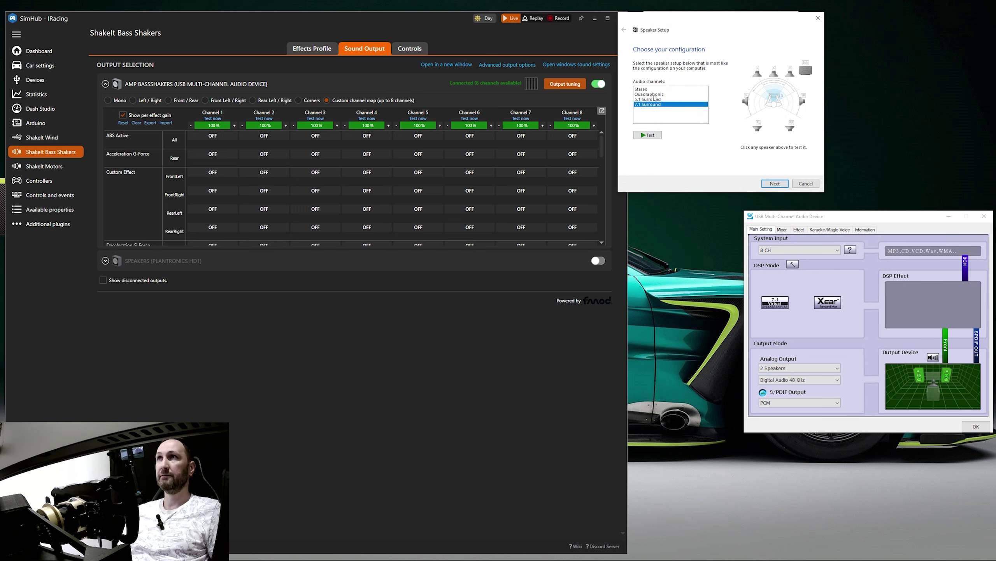
pyautogui.click(805, 184)
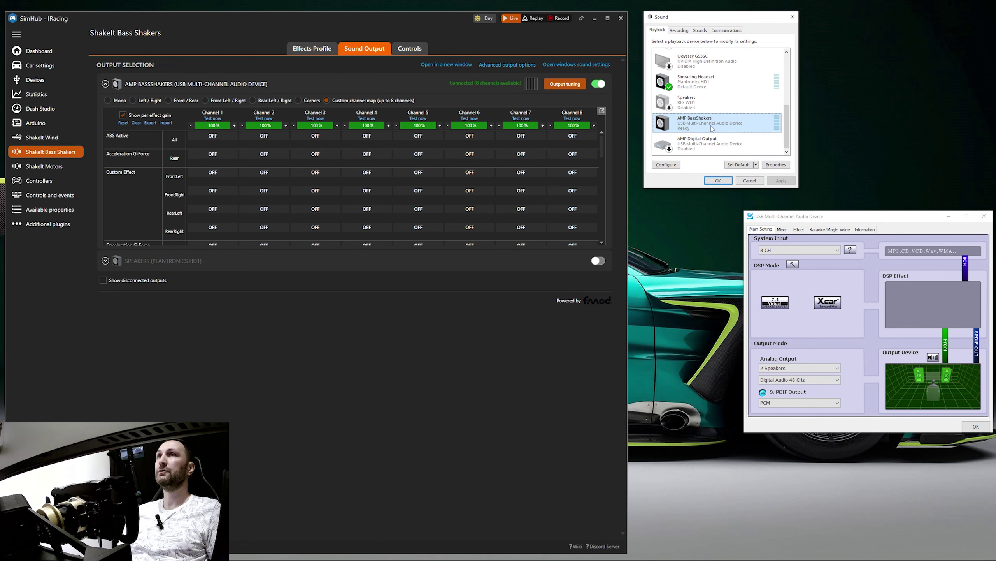
# - Set the USB Multi-Channel Audio Device's system input to 2 CH and check the AMP BassShakers speaker setup again
pyautogui.click(836, 251)
pyautogui.click(806, 260)
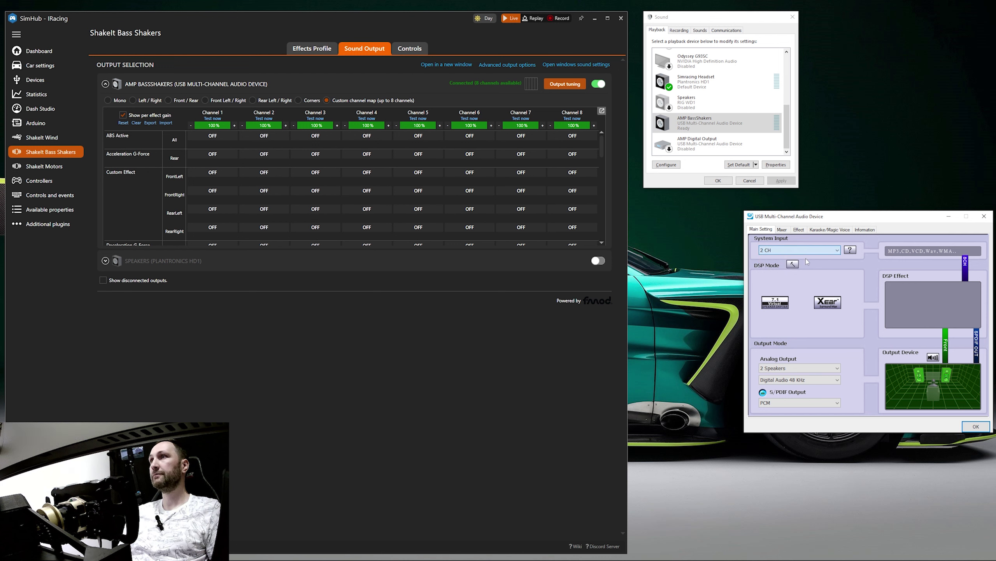
pyautogui.click(718, 118)
pyautogui.click(672, 162)
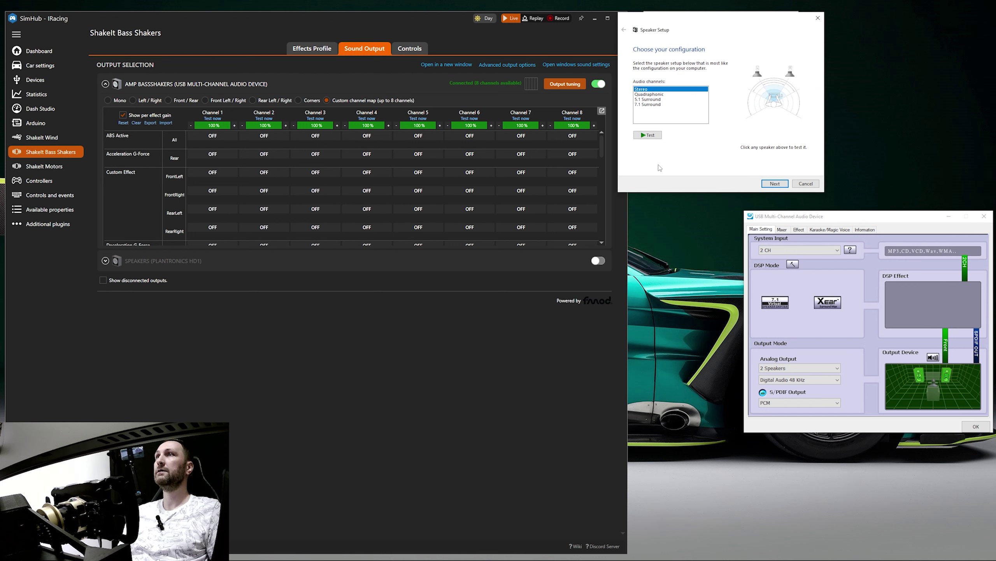
pyautogui.click(810, 184)
pyautogui.moveTo(821, 218); pyautogui.dragTo(819, 219)
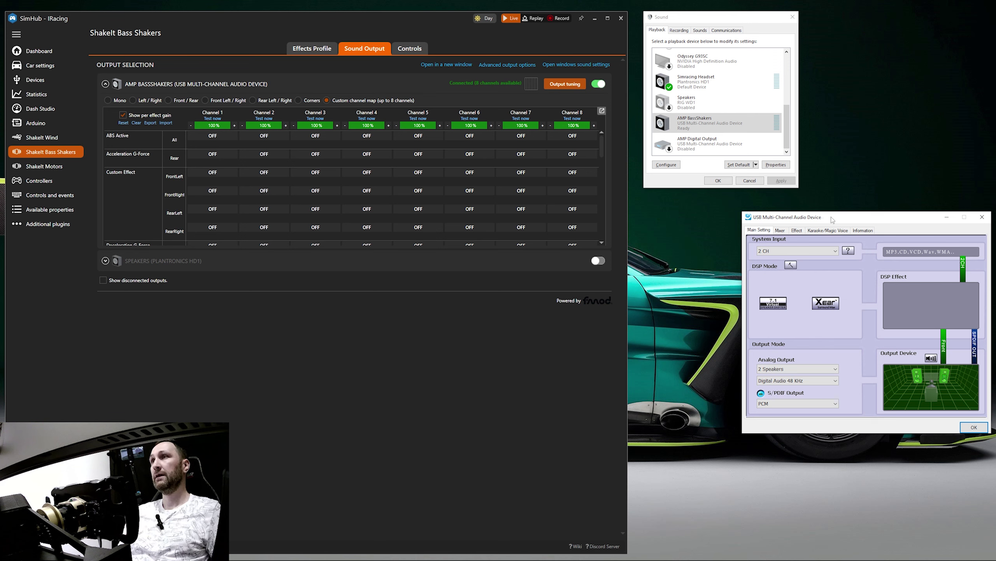
# - Review the road impacts and road rumble settings in the SimHub effects profile, and move the SimHub window aside
pyautogui.click(312, 48)
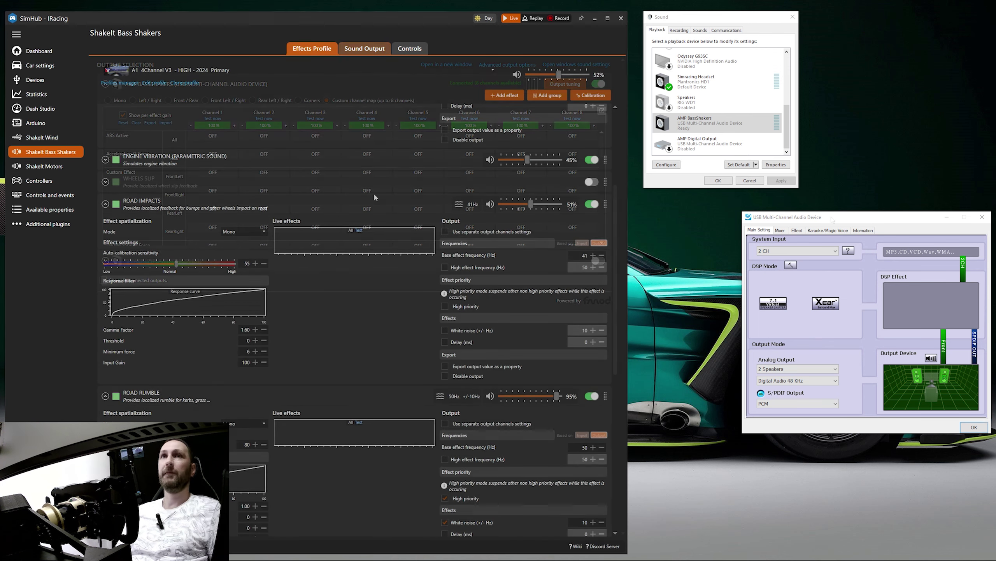
pyautogui.scroll(-1, 266, 203)
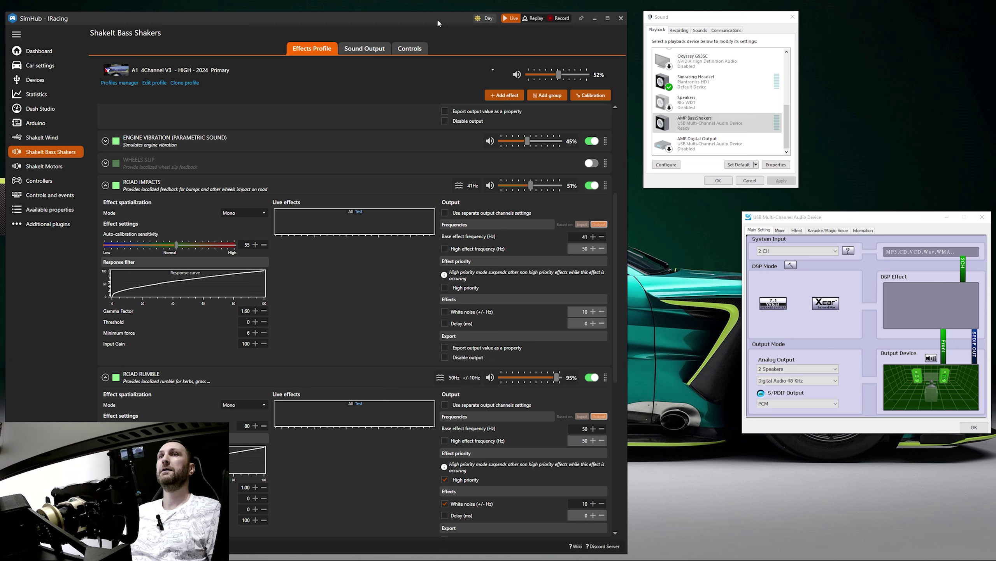
pyautogui.moveTo(437, 18); pyautogui.dragTo(267, 11)
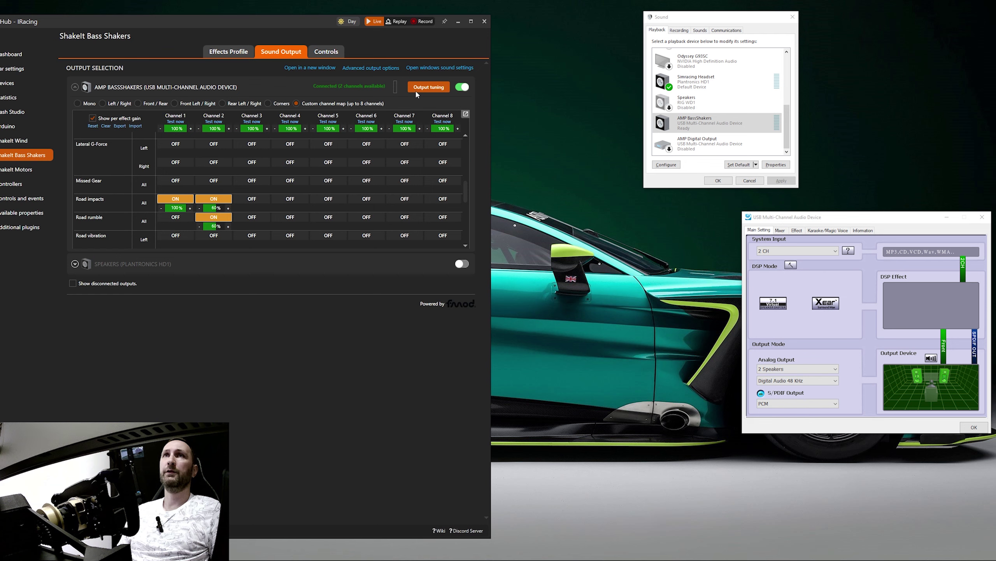
# - Show the AMP BassShakers channel map in its own window, move it fully into view and examine the per-channel effect assignments
pyautogui.click(466, 114)
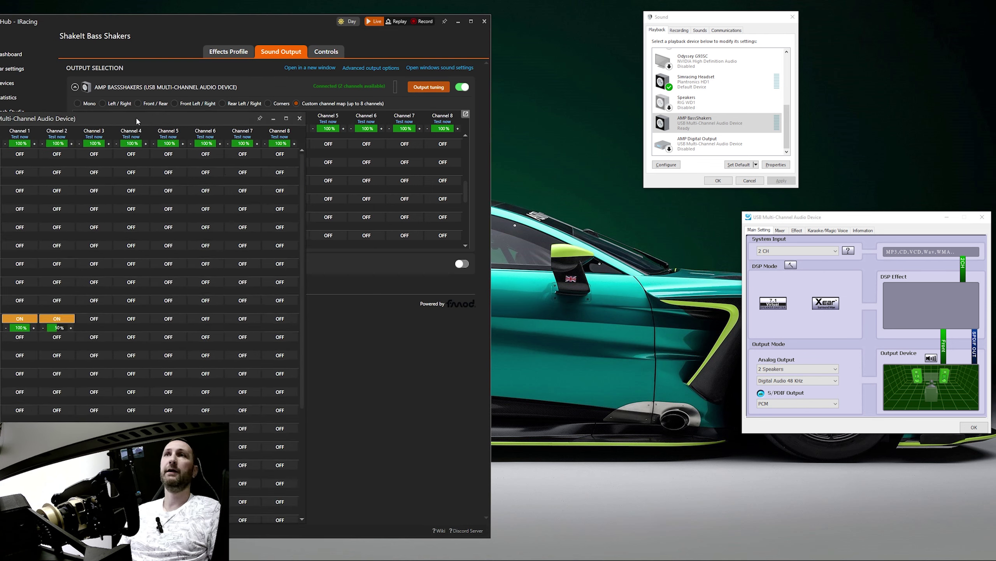
pyautogui.moveTo(138, 121); pyautogui.dragTo(539, 48)
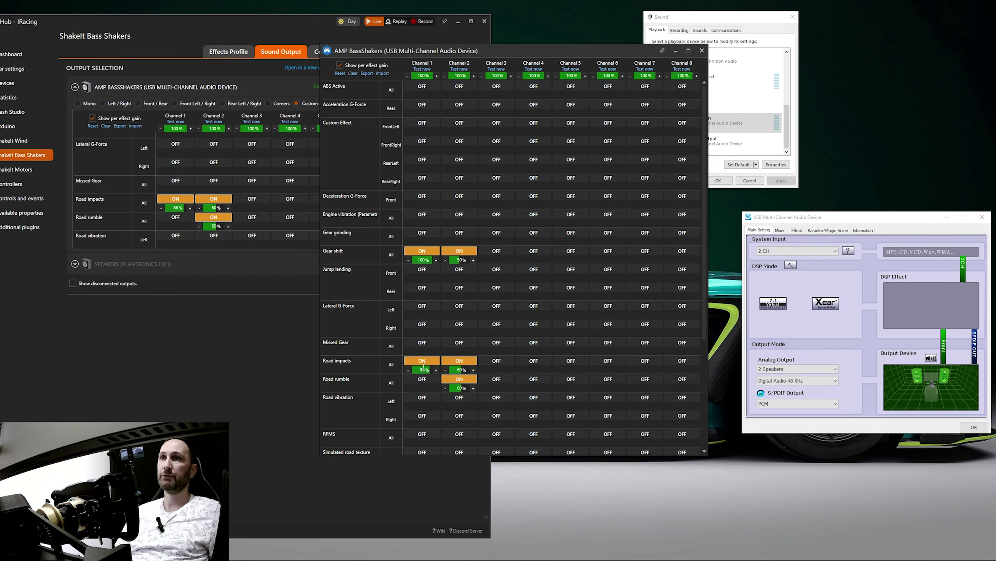
pyautogui.scroll(-2, 482, 343)
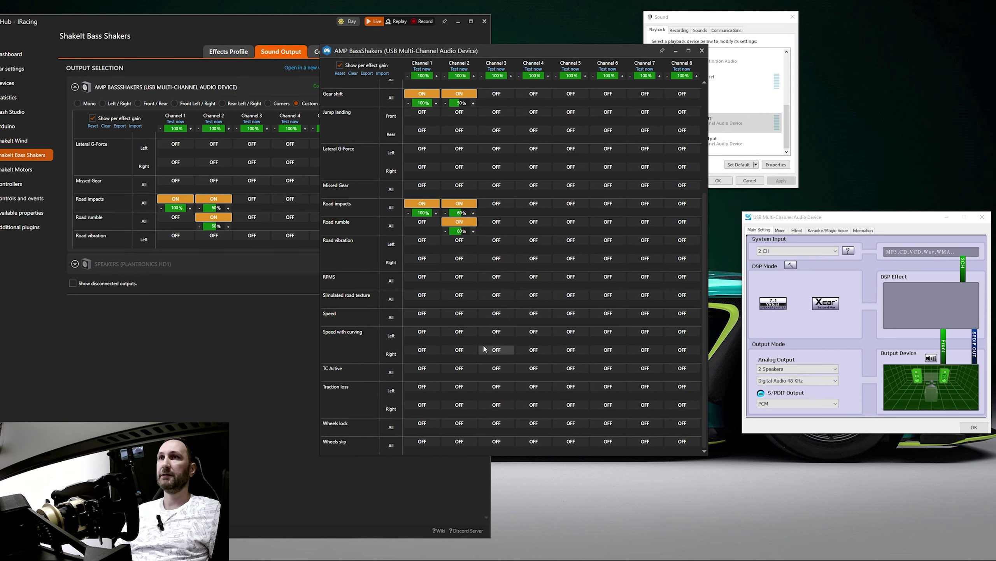
pyautogui.scroll(2, 482, 343)
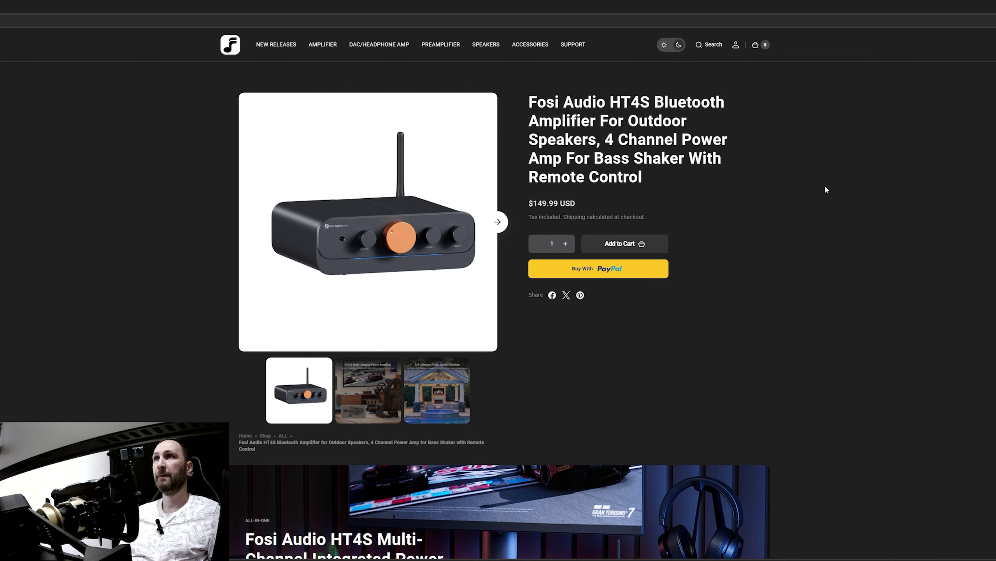
# - Examine the Fosi Audio HT4S product page in the browser, from the sim racing features down to the channel mode switch and specifications sections
pyautogui.scroll(-5, 826, 189)
pyautogui.scroll(-3, 826, 190)
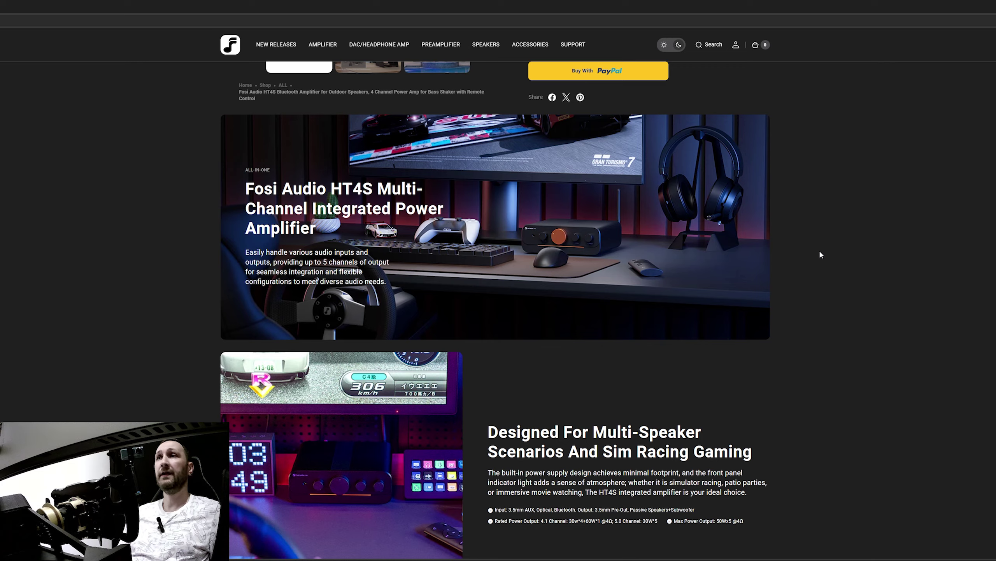
pyautogui.scroll(-6, 820, 254)
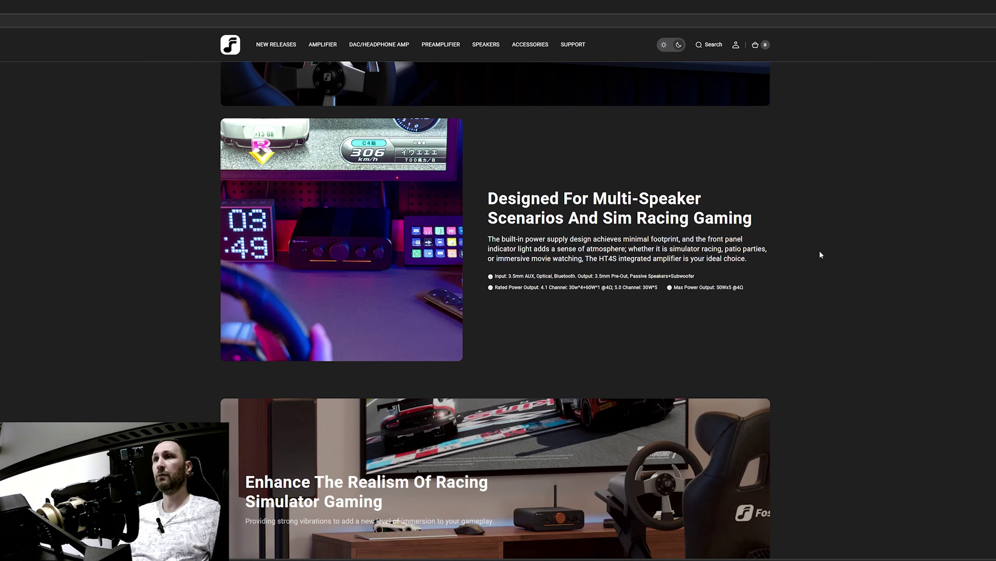
pyautogui.scroll(-13, 819, 254)
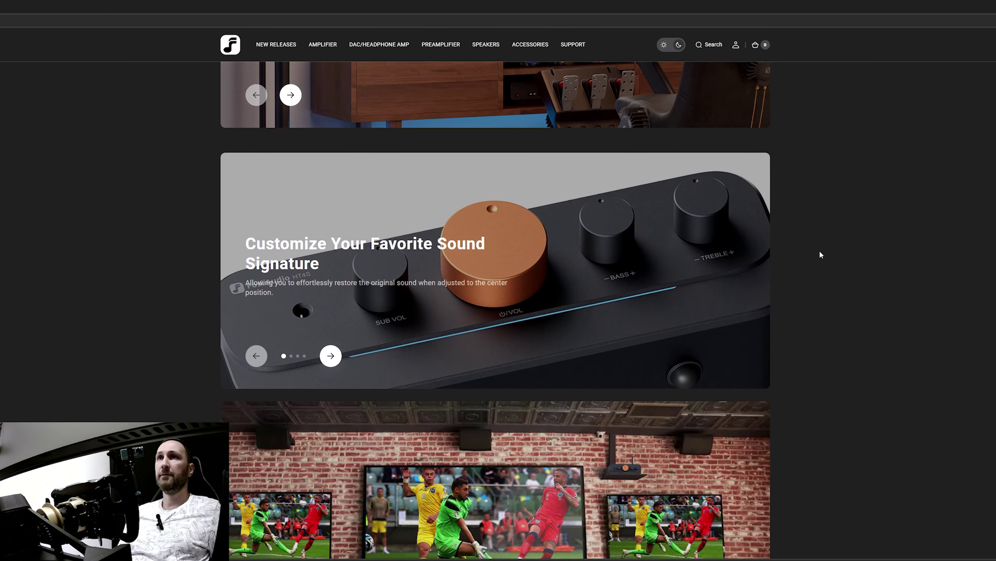
pyautogui.scroll(-3, 820, 254)
pyautogui.scroll(-6, 820, 254)
pyautogui.rightClick(820, 253)
pyautogui.click(871, 209)
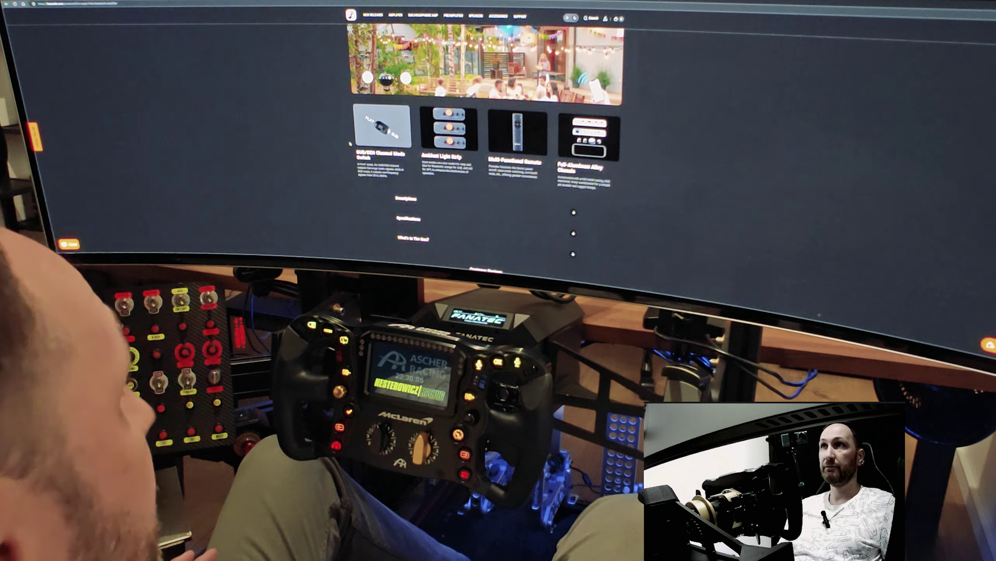
pyautogui.scroll(-5, 351, 143)
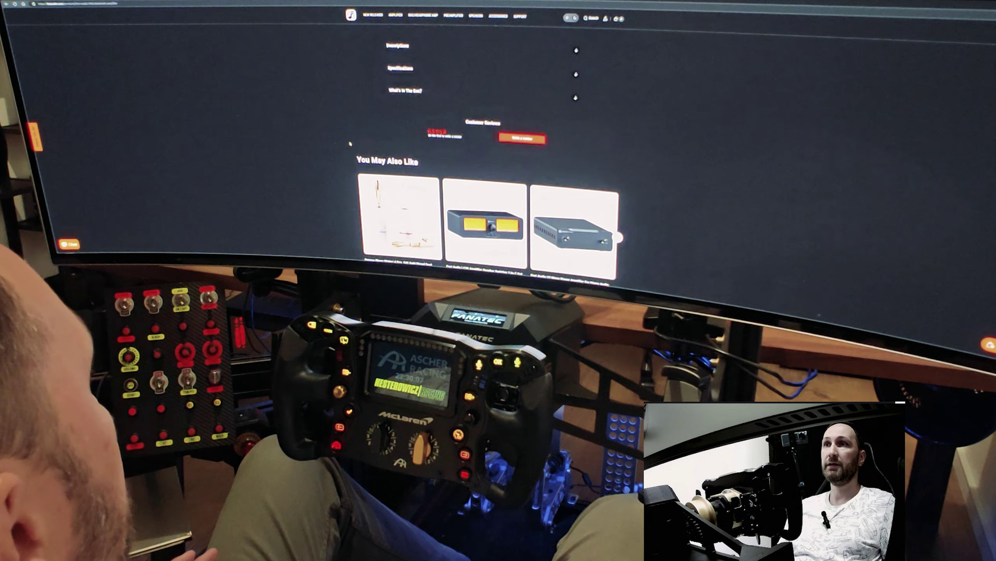
pyautogui.scroll(3, 350, 143)
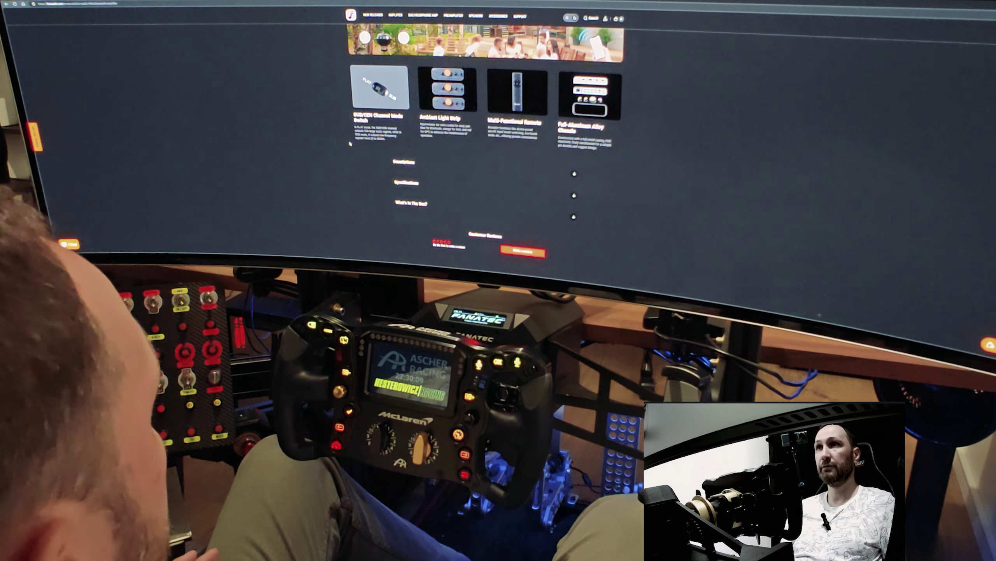
pyautogui.scroll(1, 350, 144)
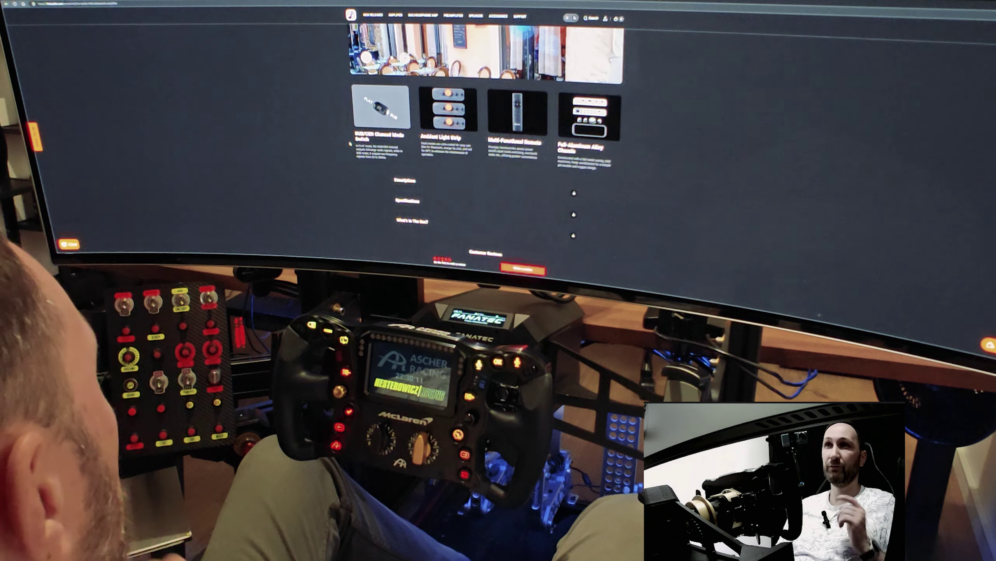